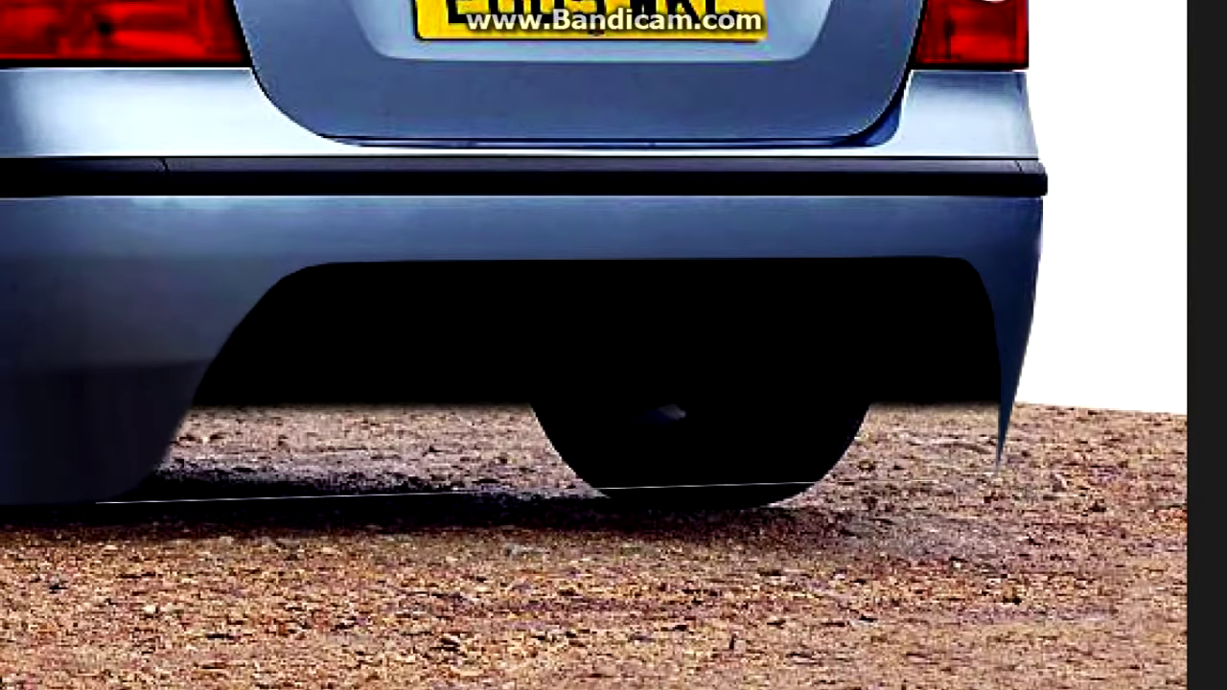
Step: Close the bumper extension outline, fill it black, and stroke the path along its bottom edge
click(997, 476)
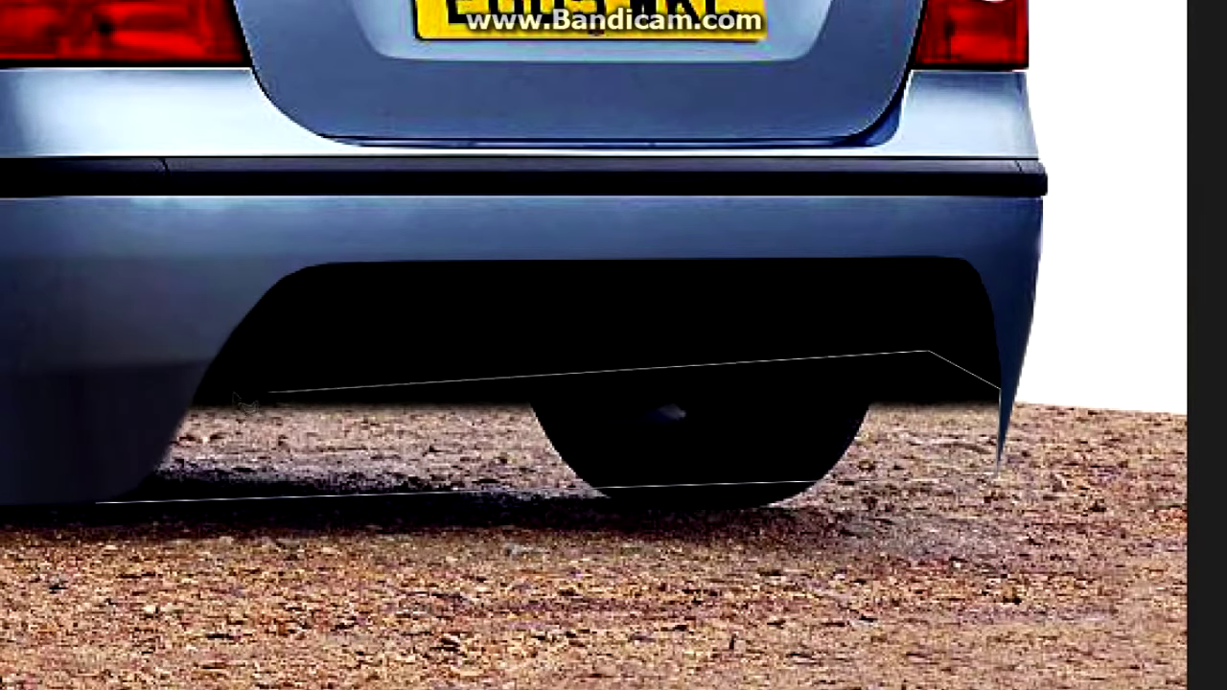
double_click(154, 491)
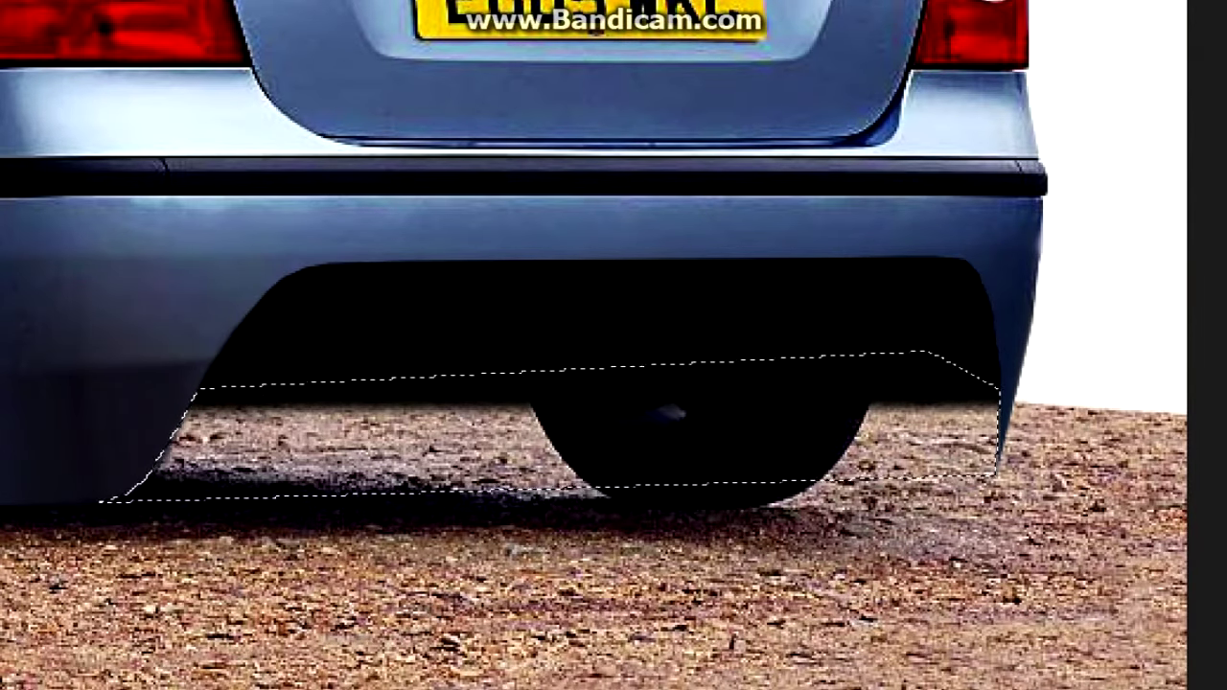
key(alt+BackSpace)
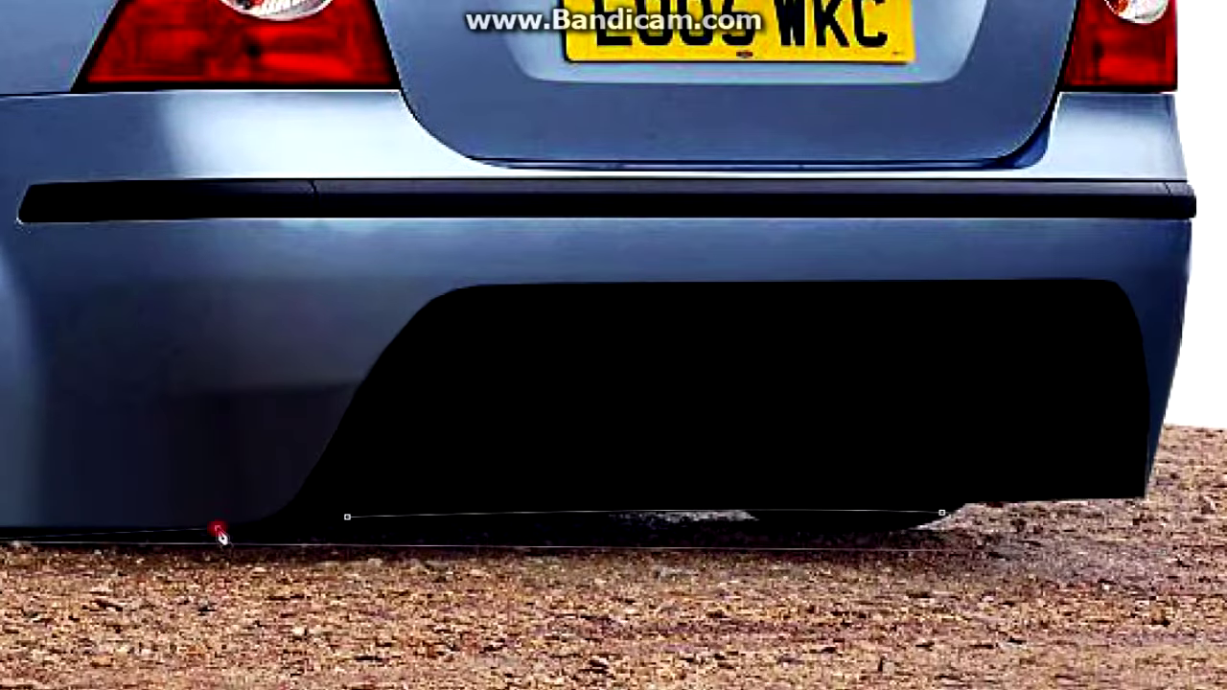
right_click(431, 74)
click(498, 199)
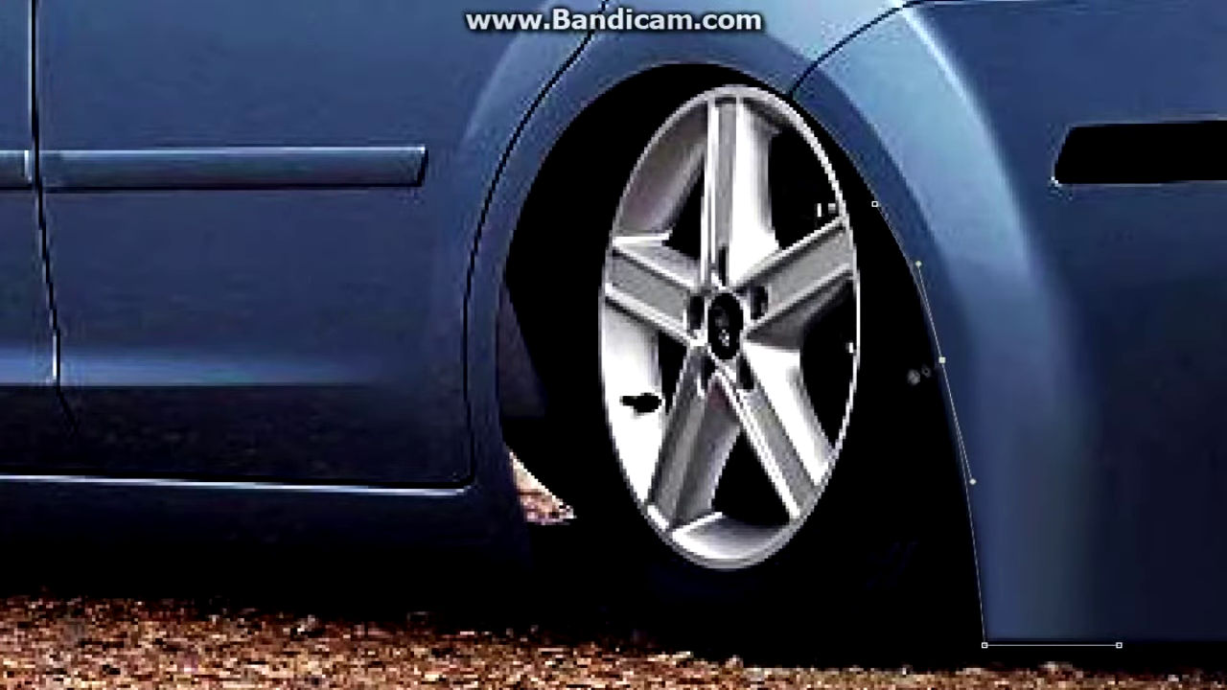
Step: Trace the rear wheel arch down to the ground, fill it black, and deselect
click(655, 153)
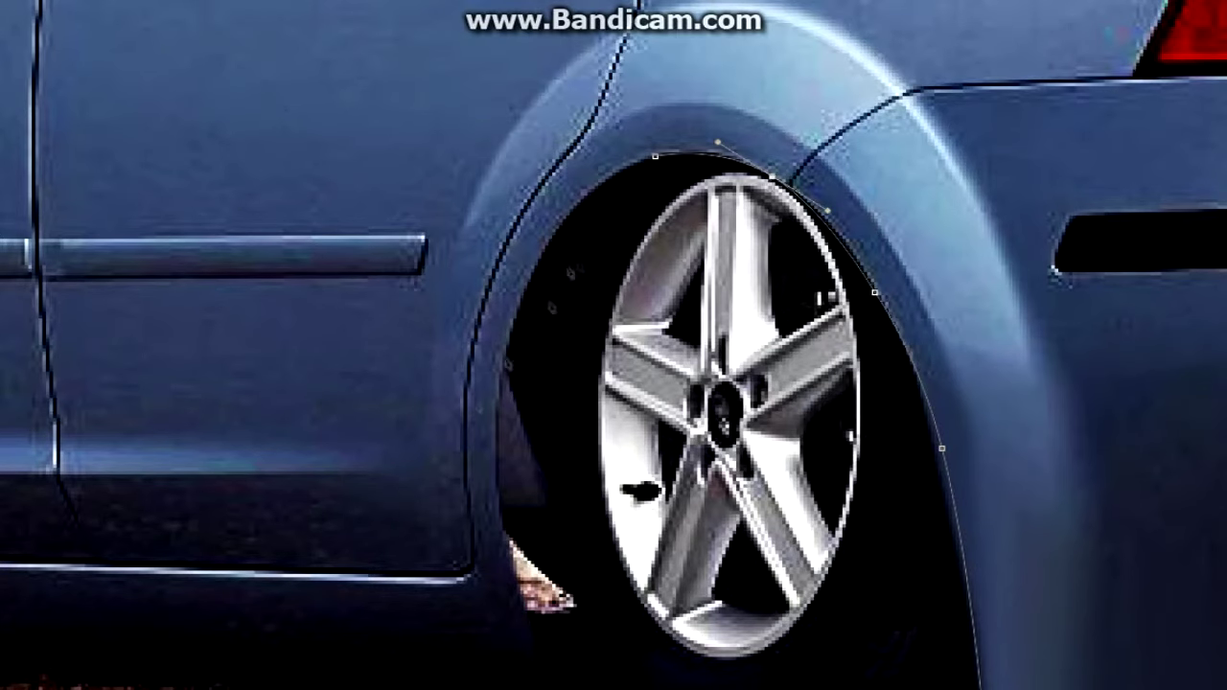
drag(582, 307, 534, 280)
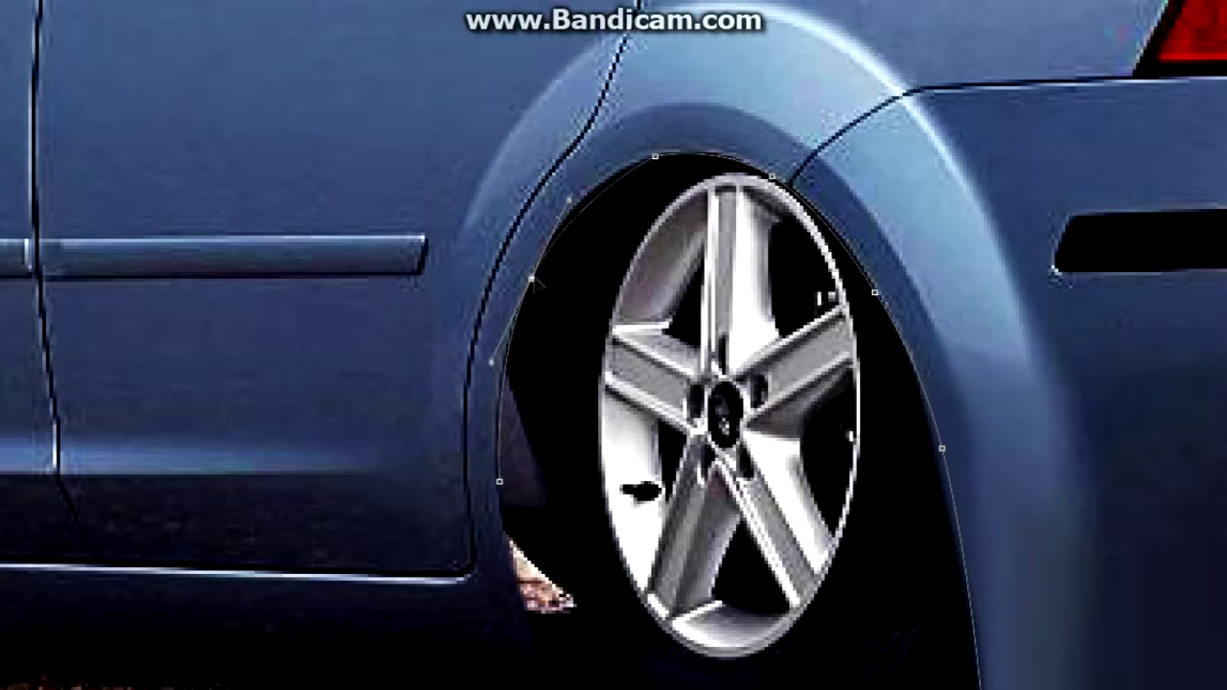
click(541, 508)
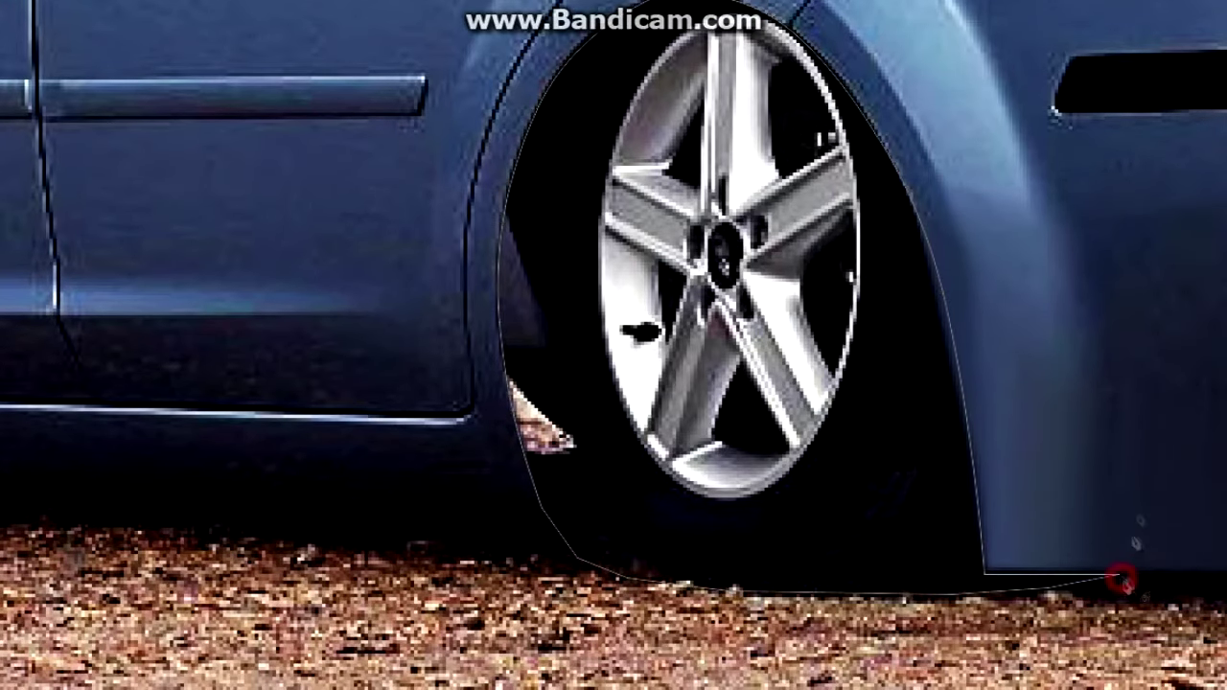
key(Return)
key(Delete)
right_click(754, 203)
click(767, 213)
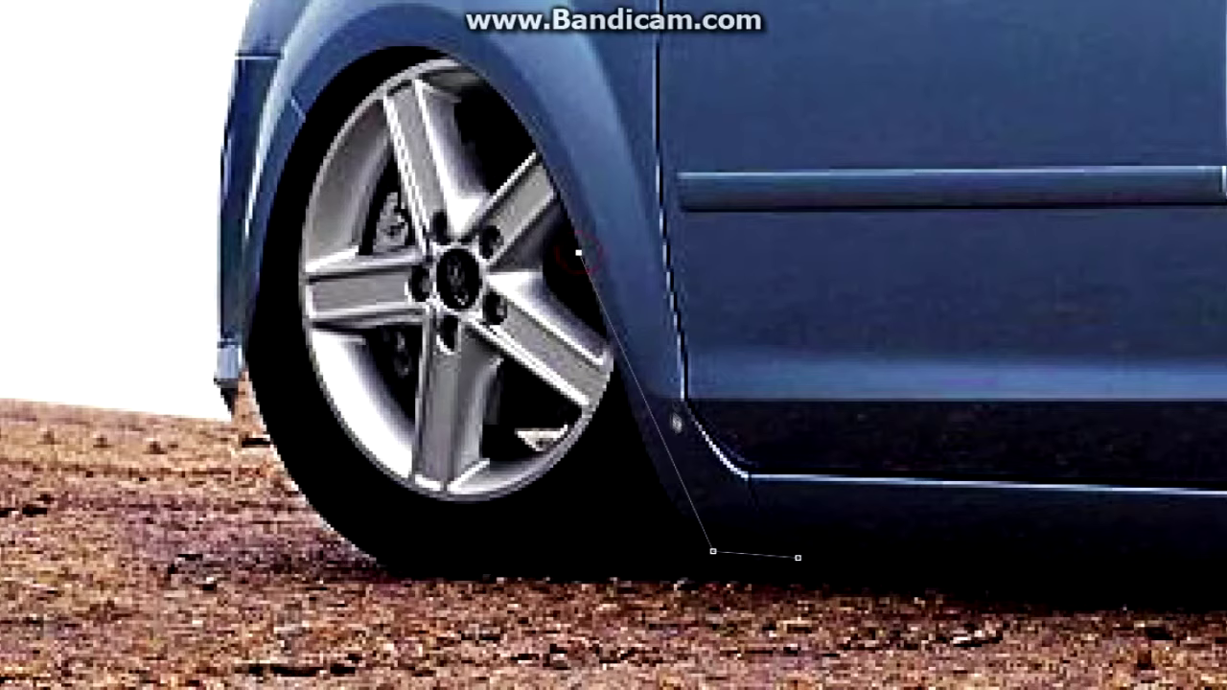
Step: Curve the outline around the front wheel arch and turn it into a selection for blacking out
scroll(606, 342, up, 3)
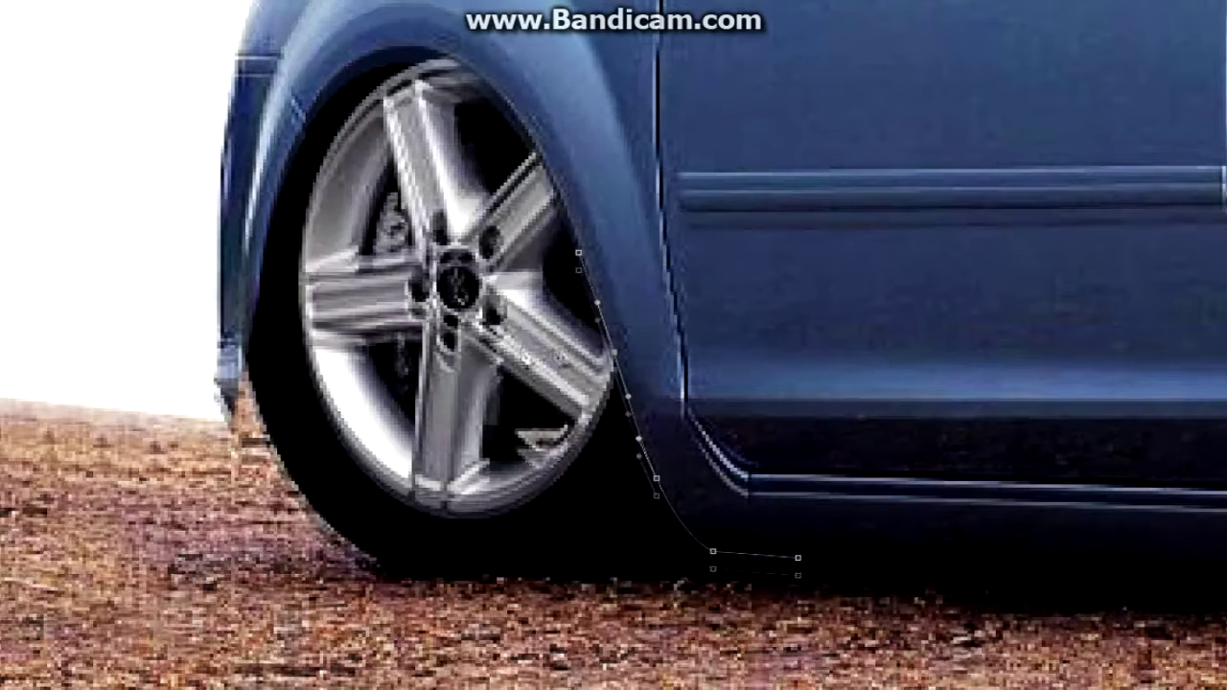
drag(423, 139, 501, 251)
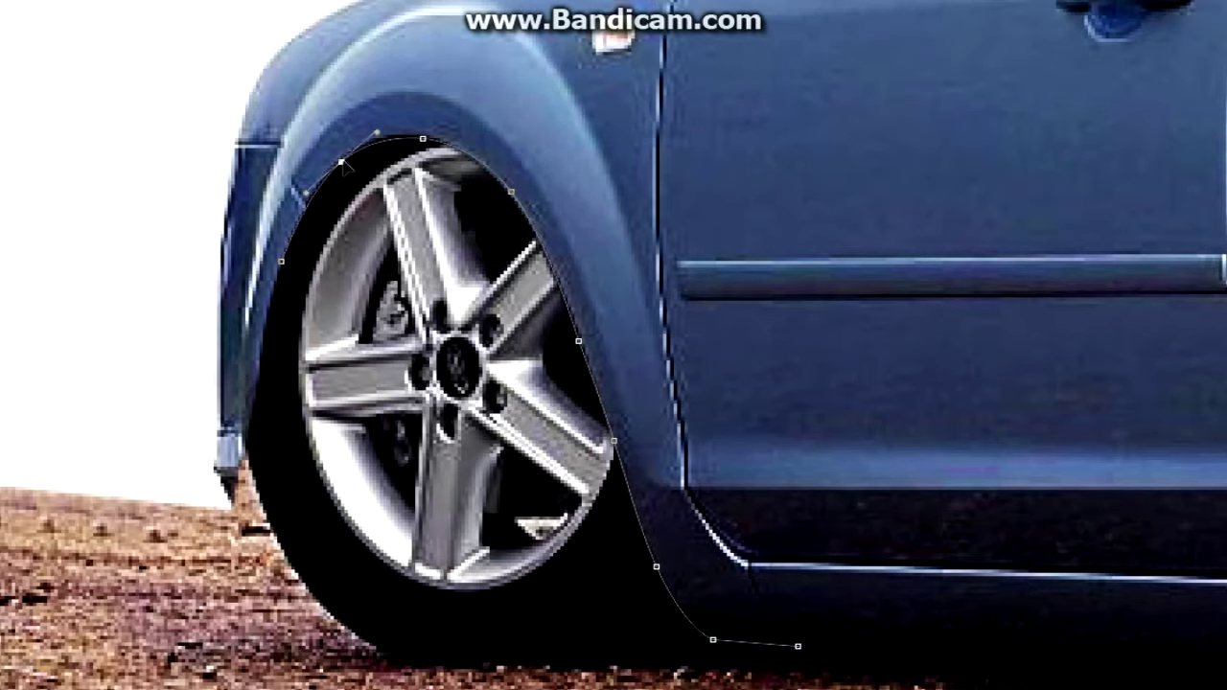
scroll(534, 587, down, 3)
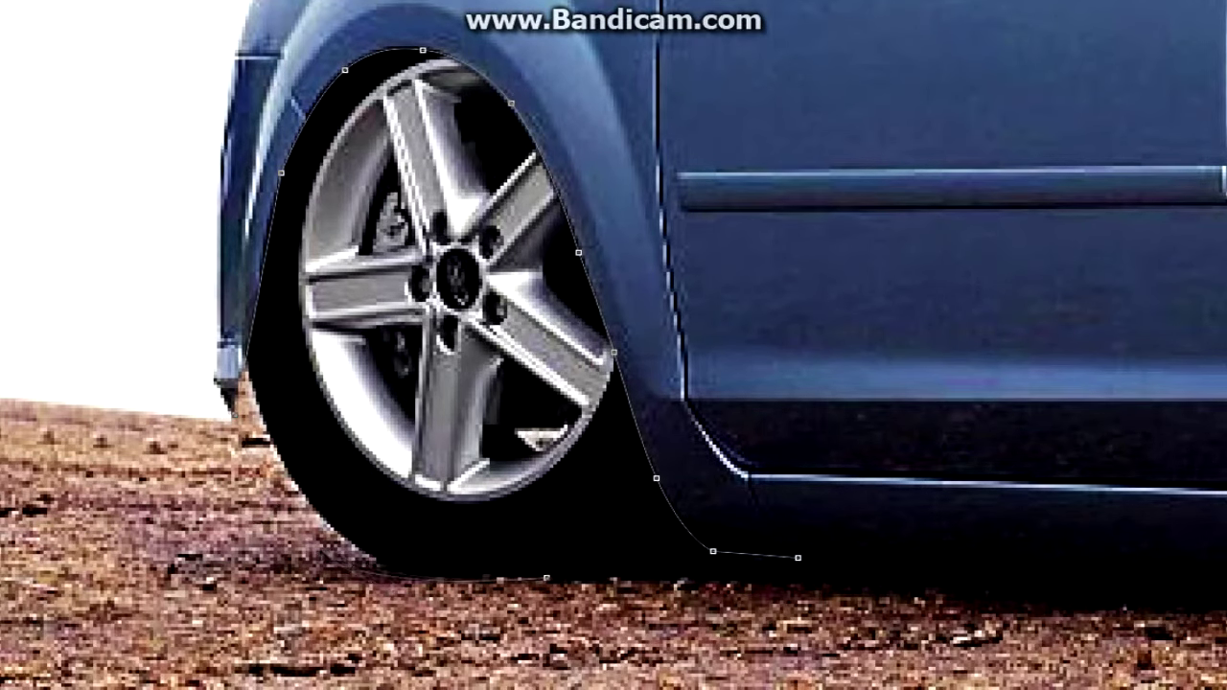
right_click(364, 186)
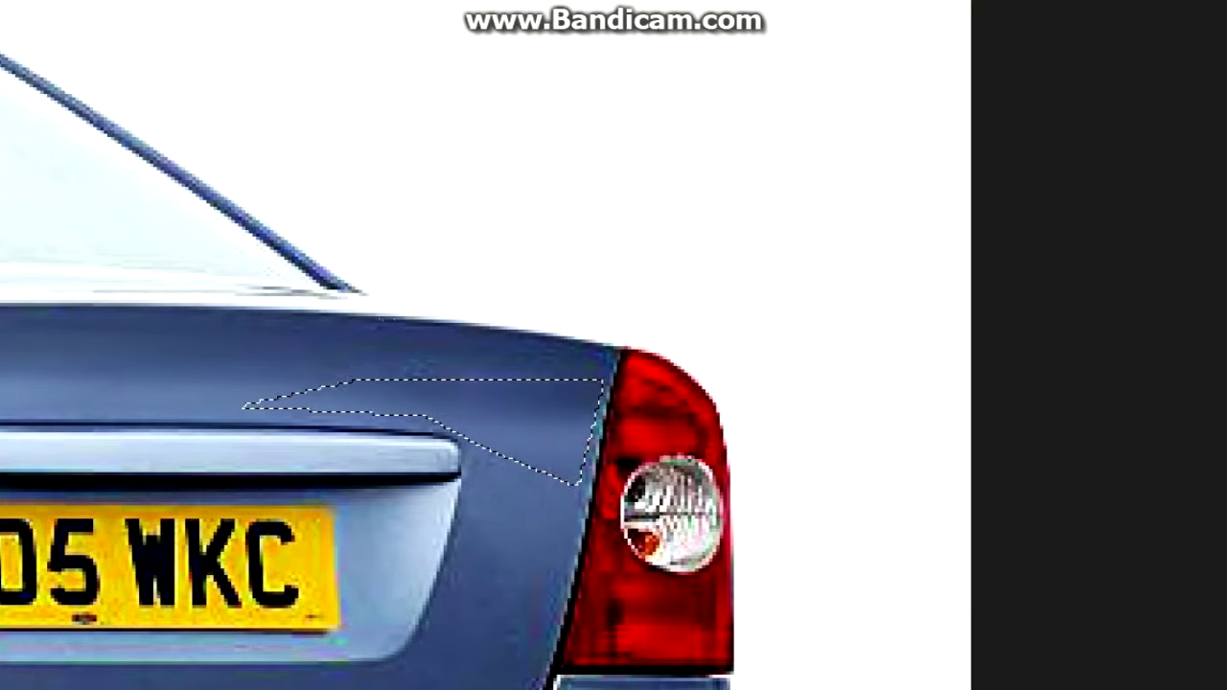
Step: Brush over the boot badge, and erase the selected roof antenna to white
right_click(52, 374)
click(294, 376)
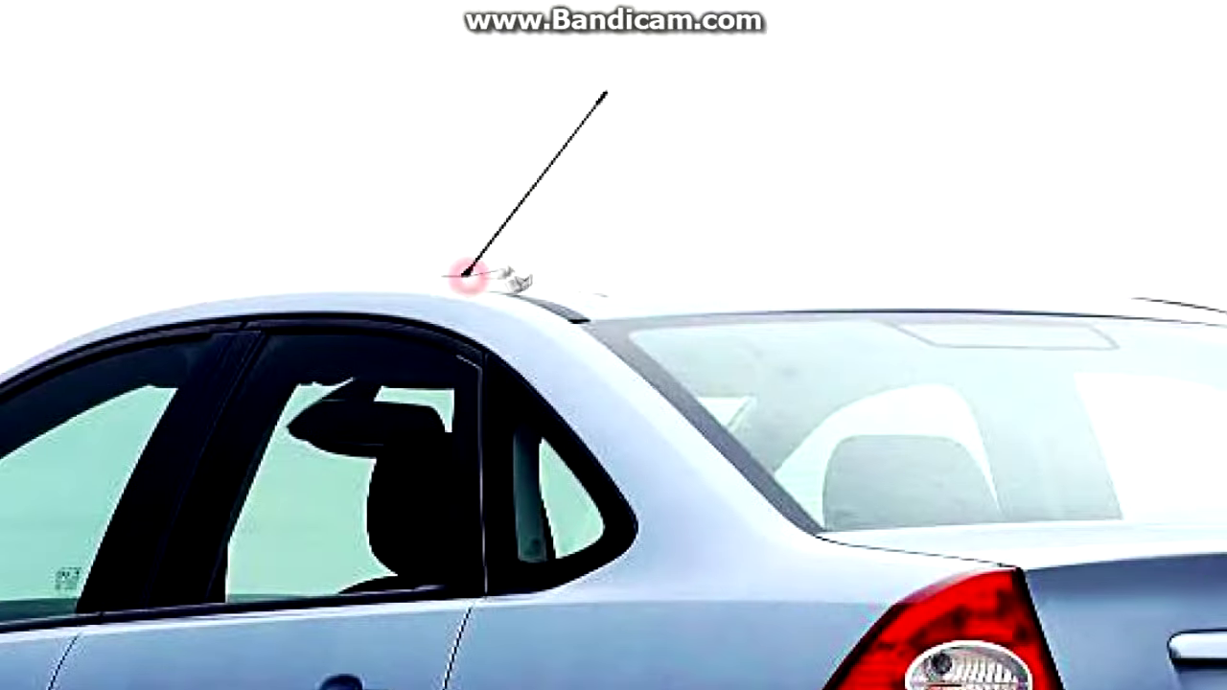
click(464, 275)
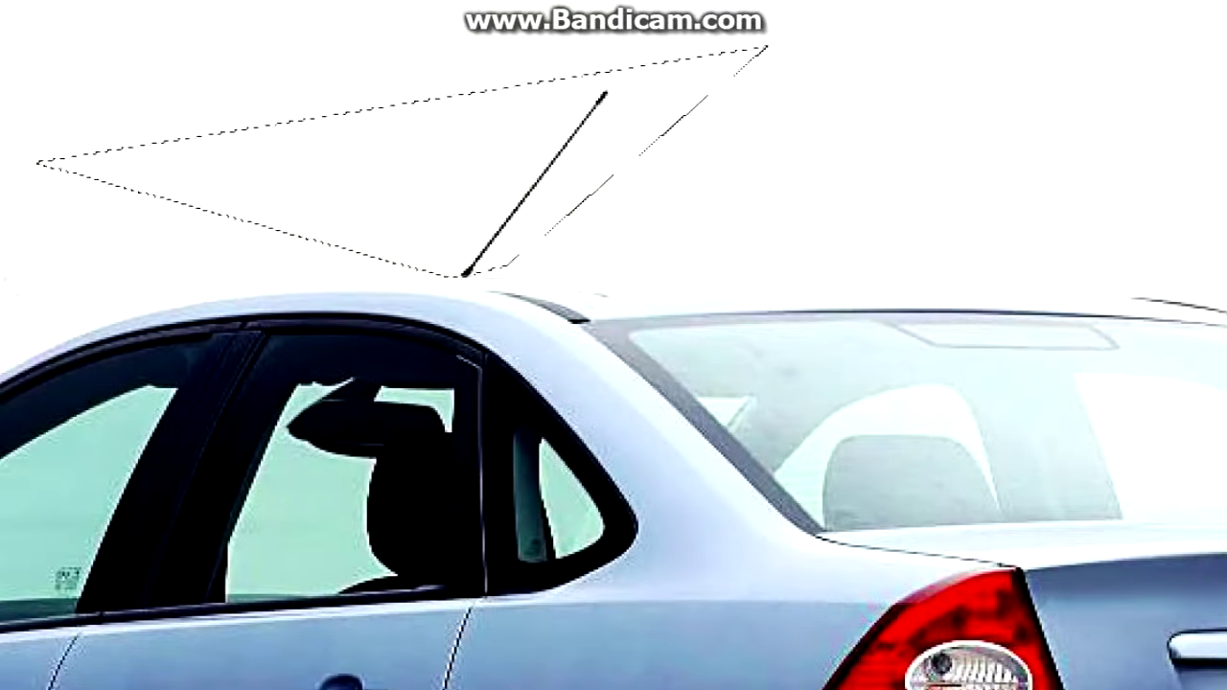
key(Delete)
key(ctrl+d)
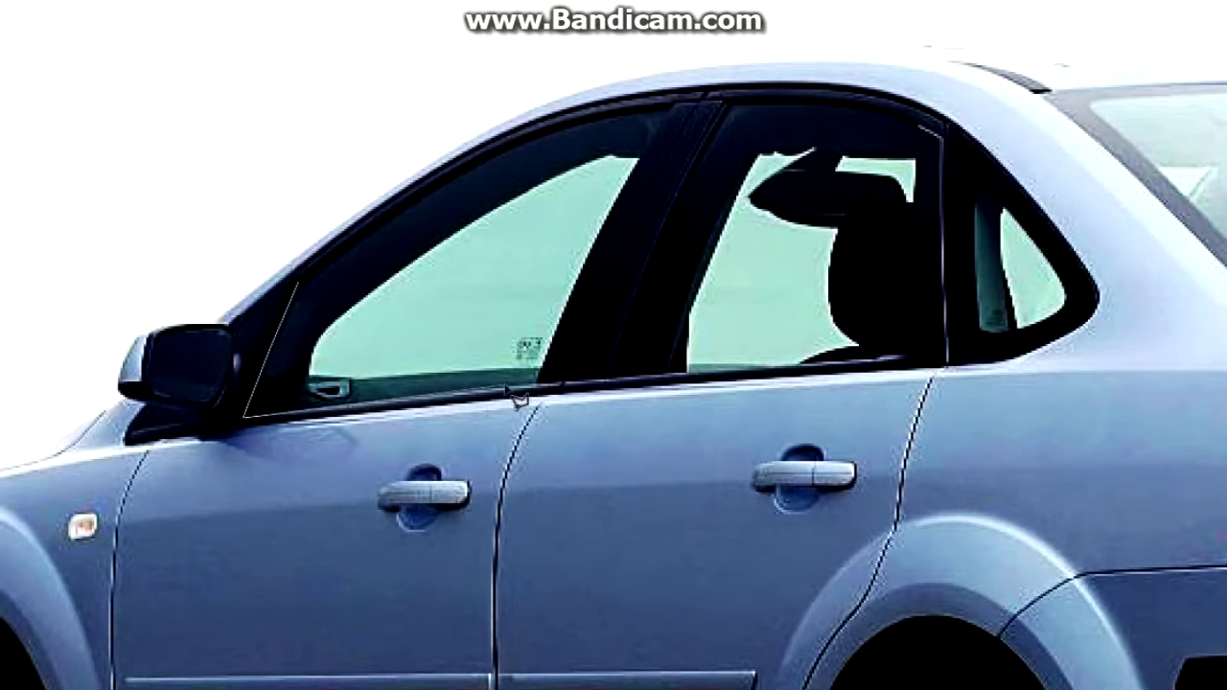
Step: Tint the front window glass dark, then switch to the Type tool for the plate
click(554, 287)
key(Return)
key(alt+BackSpace)
key(ctrl+d)
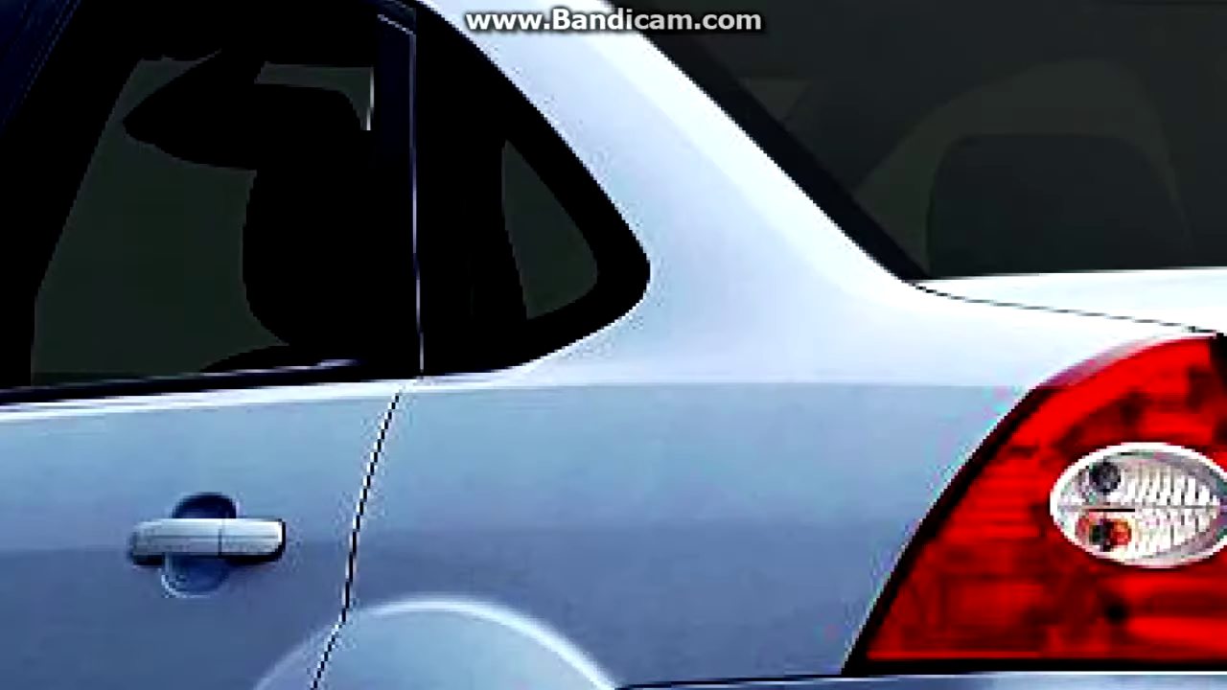
key(t)
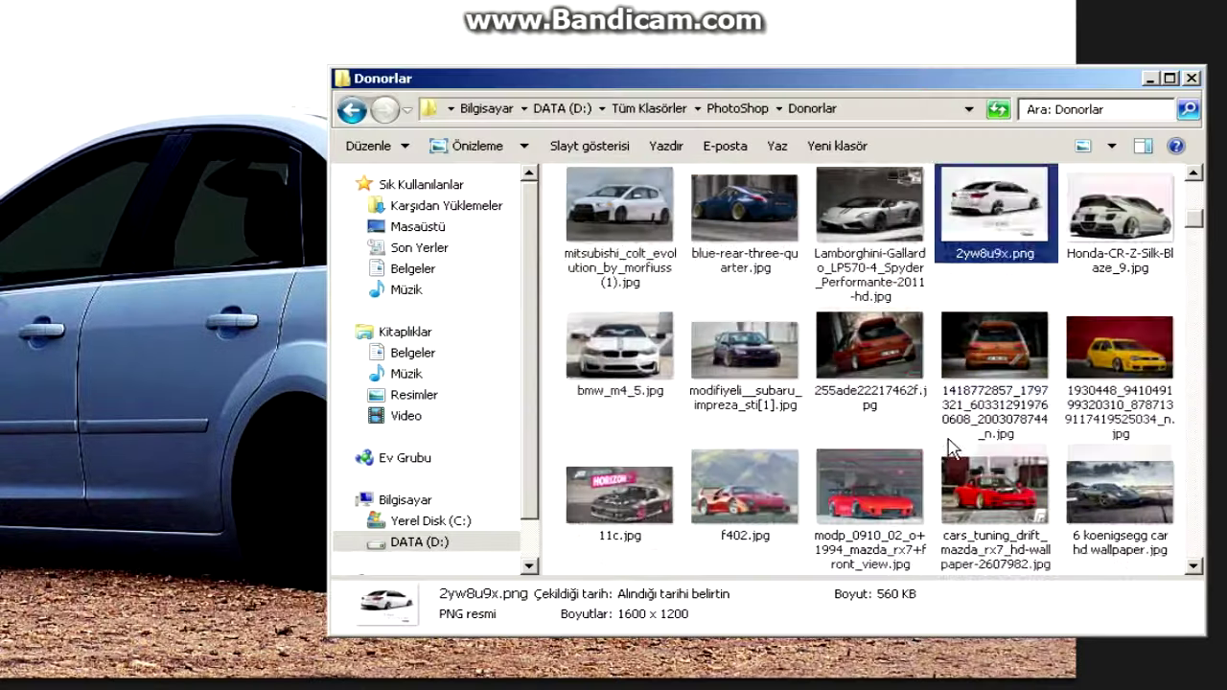
scroll(952, 447, down, 10)
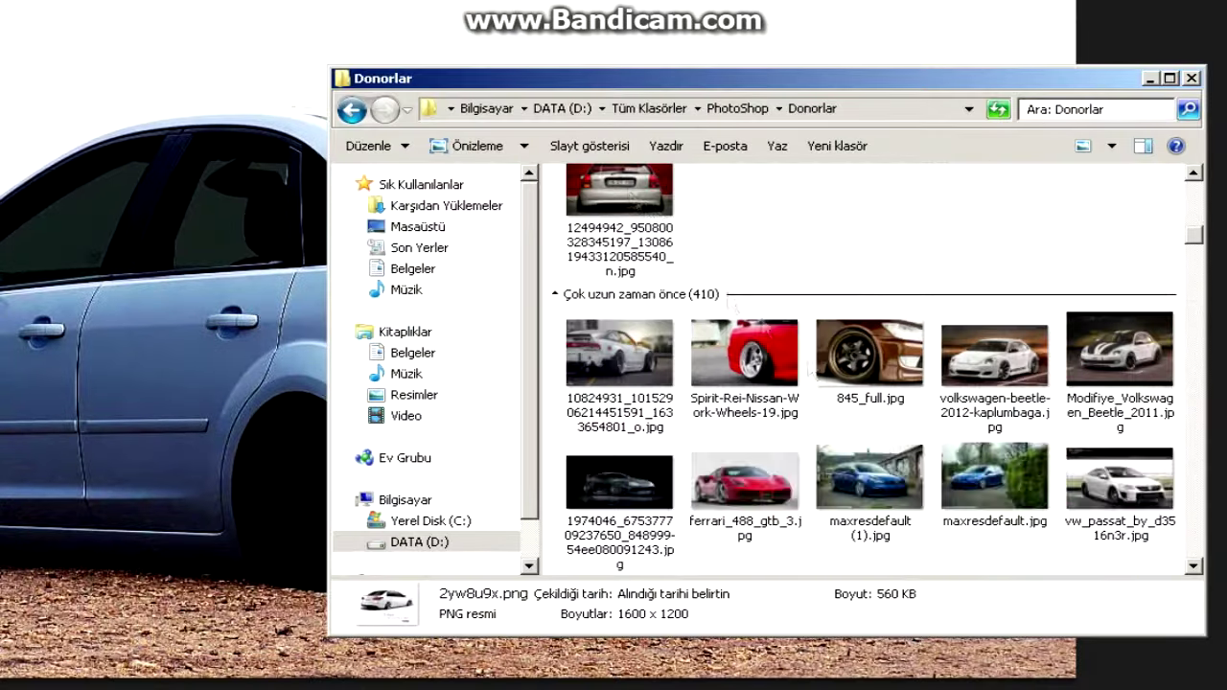
Step: Bring up the context menu for a donor car image in the Donorlar folder
right_click(717, 184)
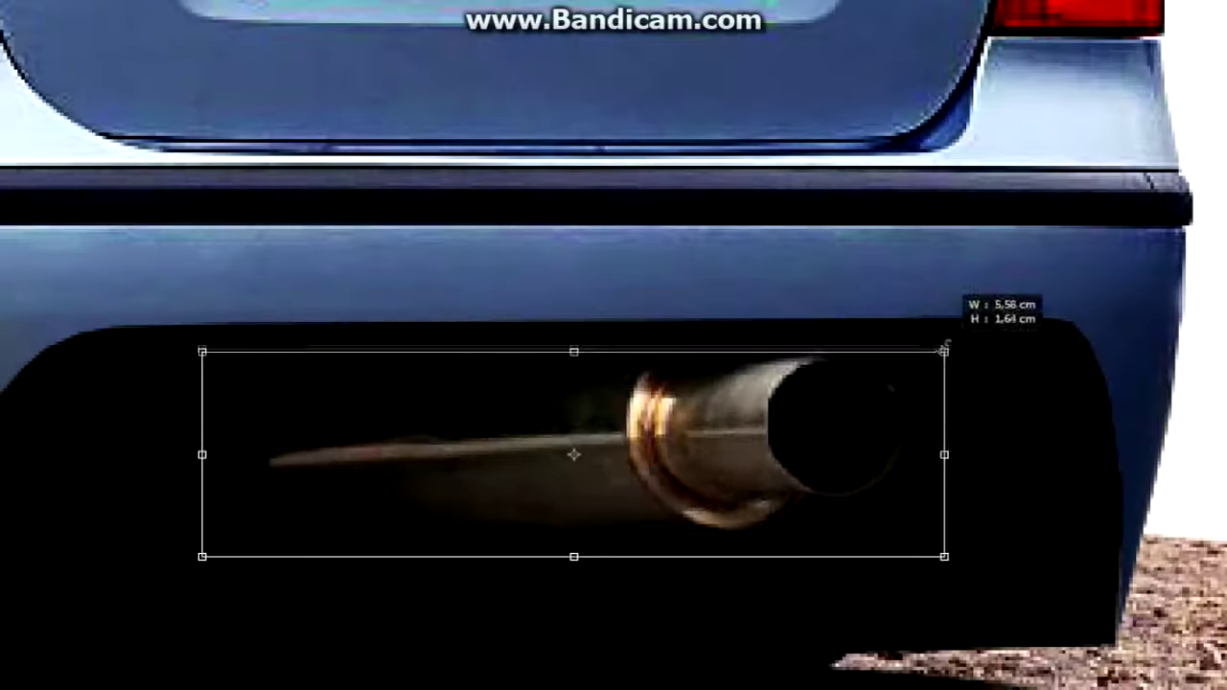
Step: Scale and fit the pasted exhaust under the rear bumper, then place a second tip on the left
drag(1019, 309, 734, 383)
drag(622, 483, 992, 412)
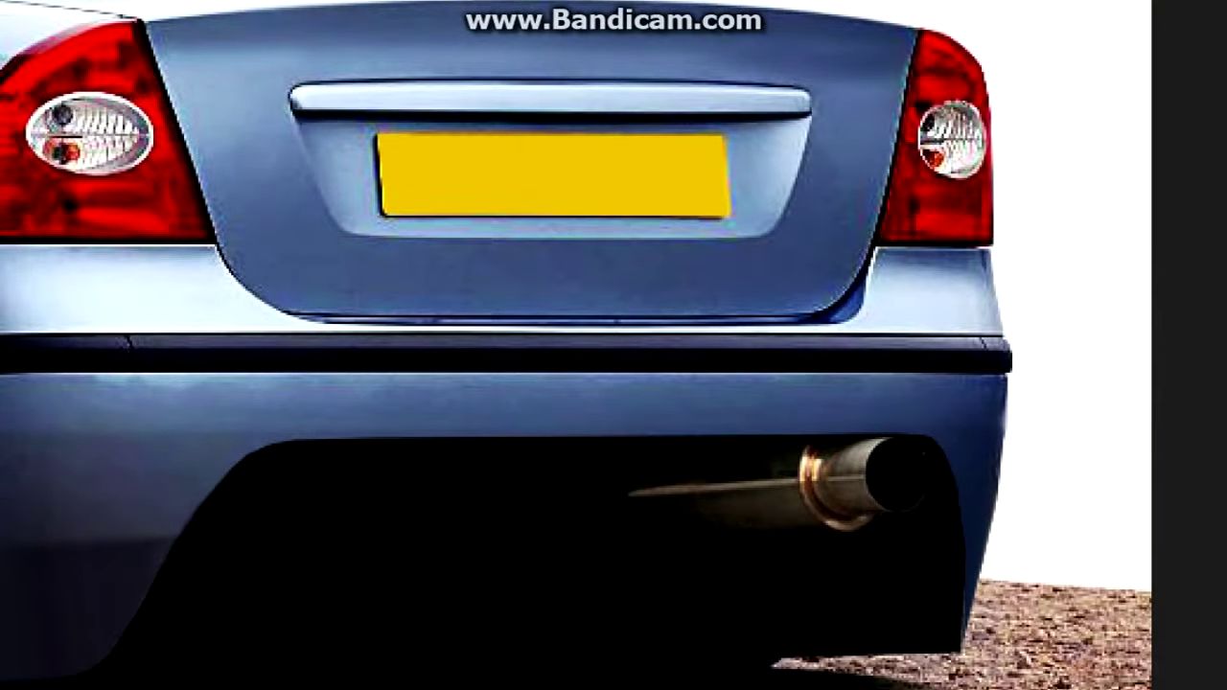
right_click(816, 227)
click(892, 396)
drag(805, 489, 867, 489)
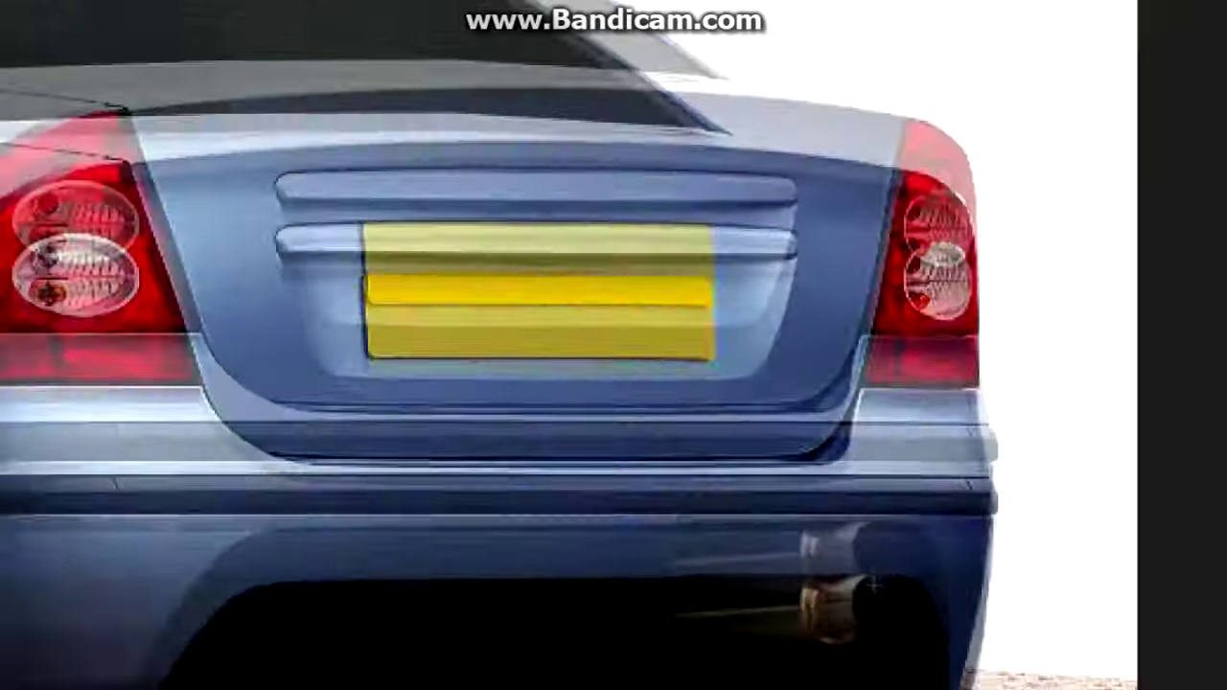
right_click(706, 539)
drag(782, 563, 815, 562)
key(Return)
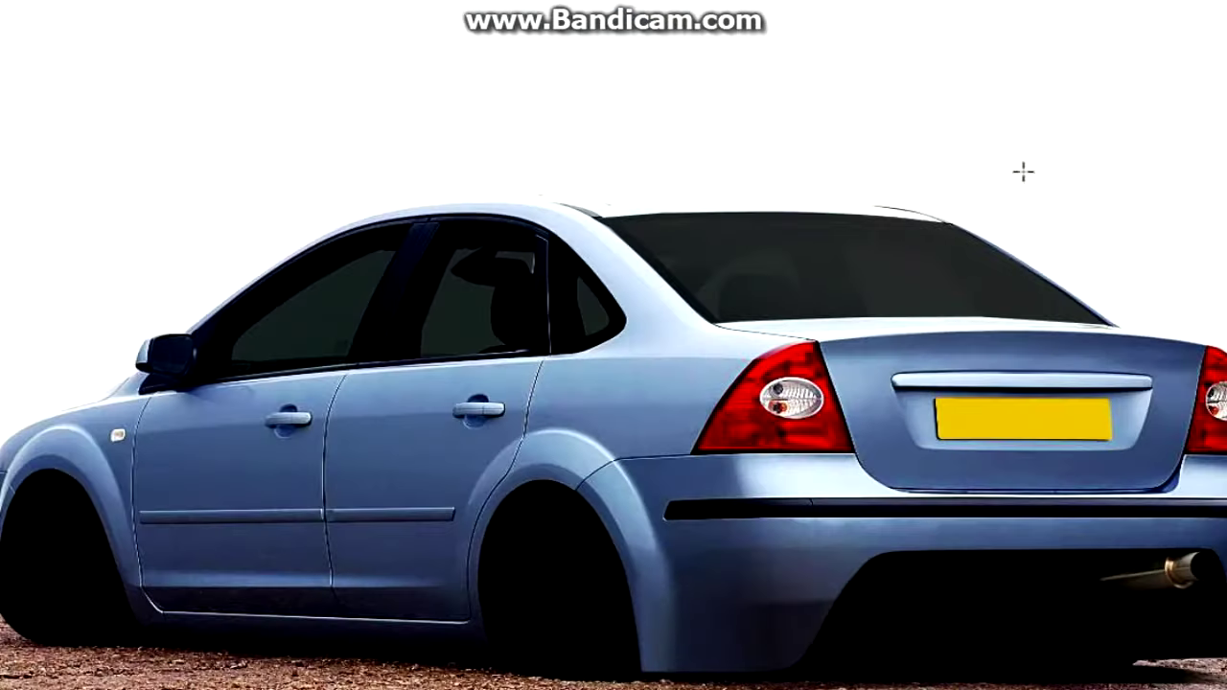
key(ctrl+t)
drag(1102, 579, 892, 576)
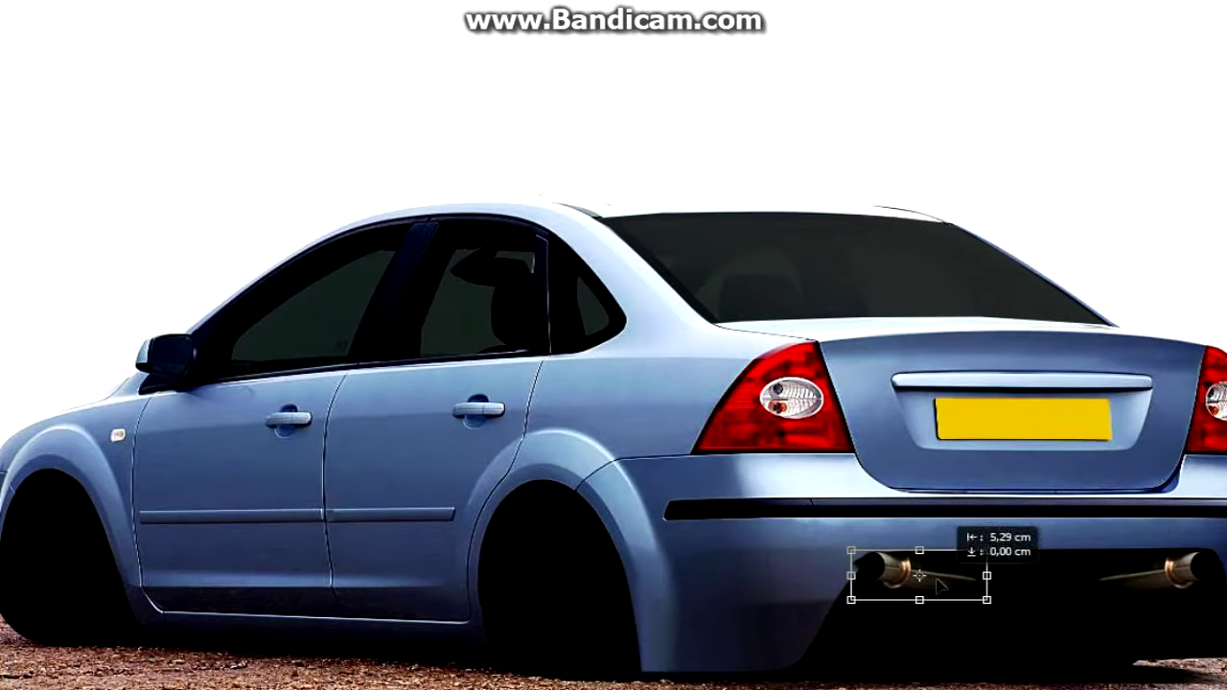